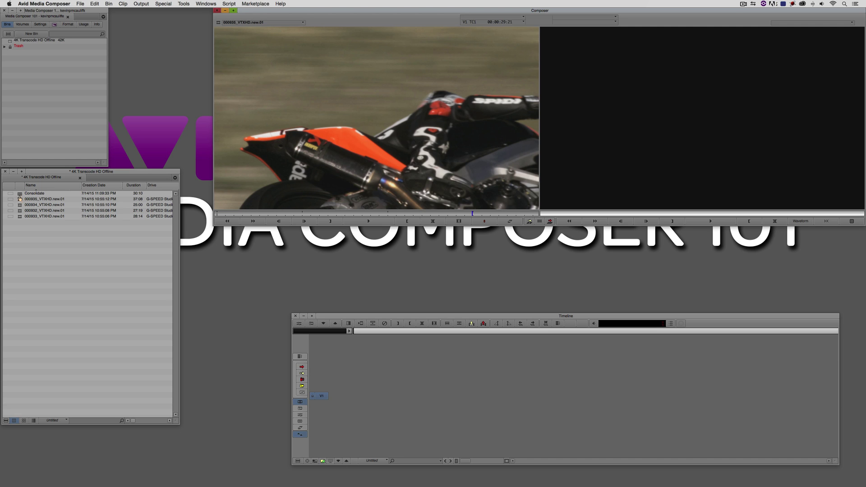
Load the Consolidate sequence into the Timeline so its four VTXHD .new.01 clips fill V1
left_click_drag(21, 194, 606, 132)
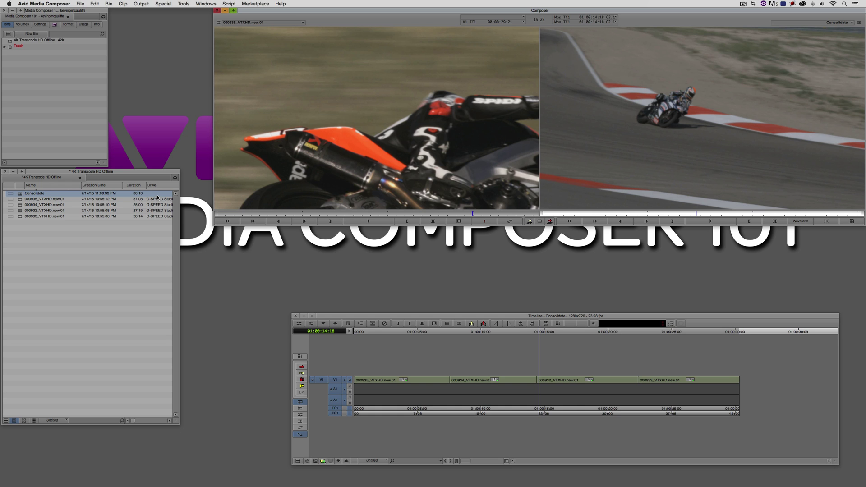
left_click(20, 195)
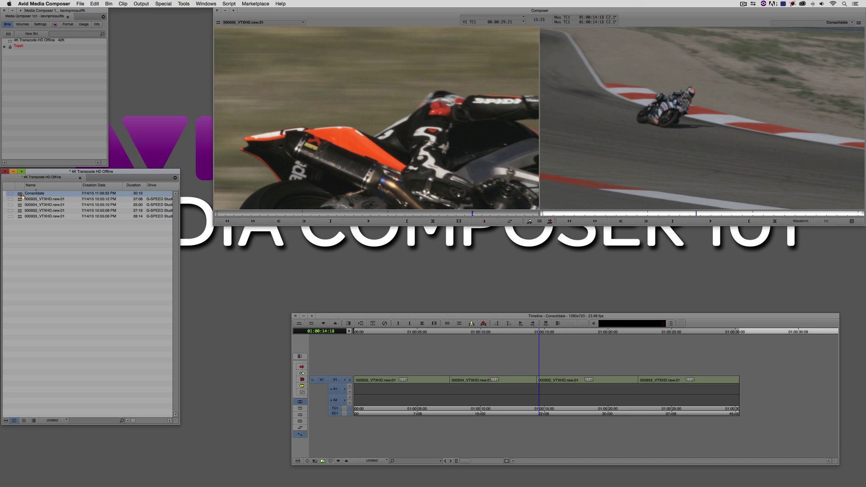
left_click(123, 4)
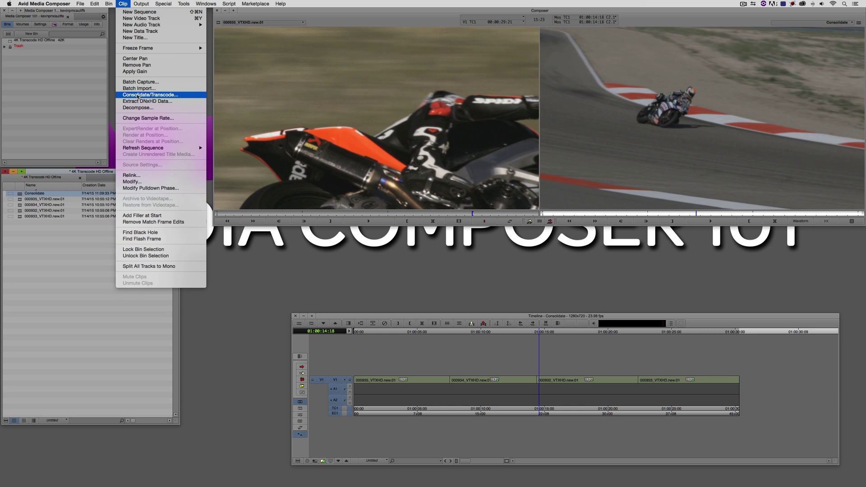
right_click(20, 194)
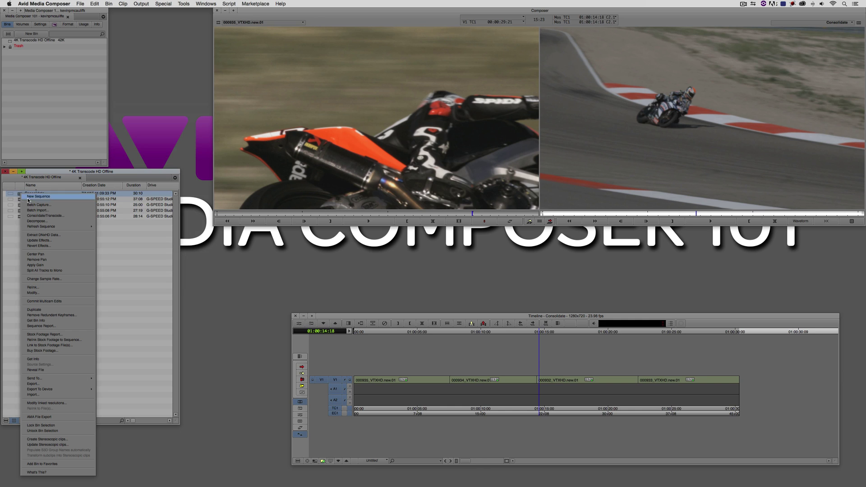
left_click(35, 216)
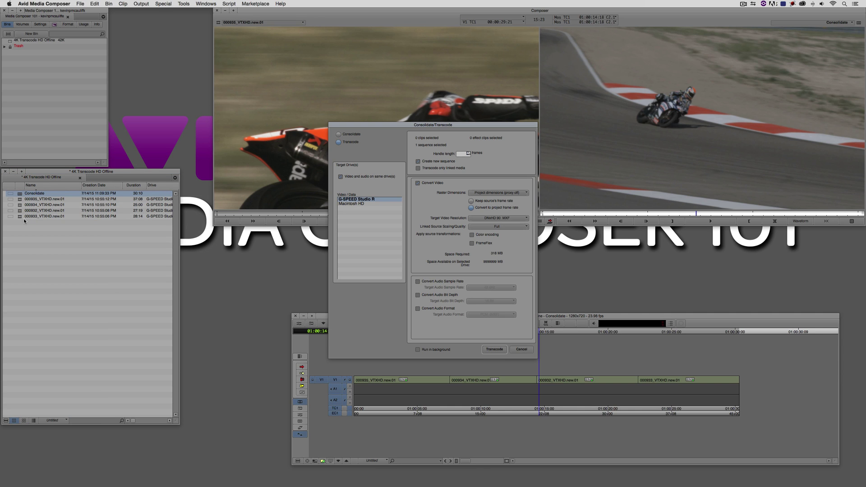
left_click(339, 134)
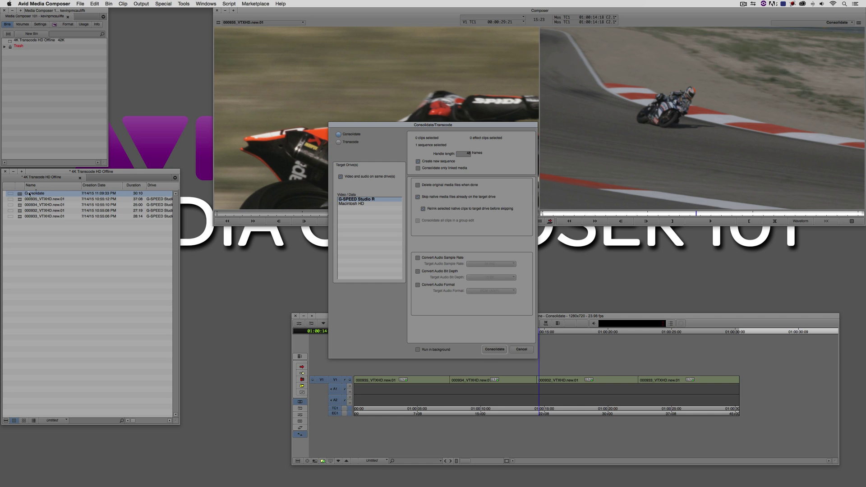
left_click(521, 349)
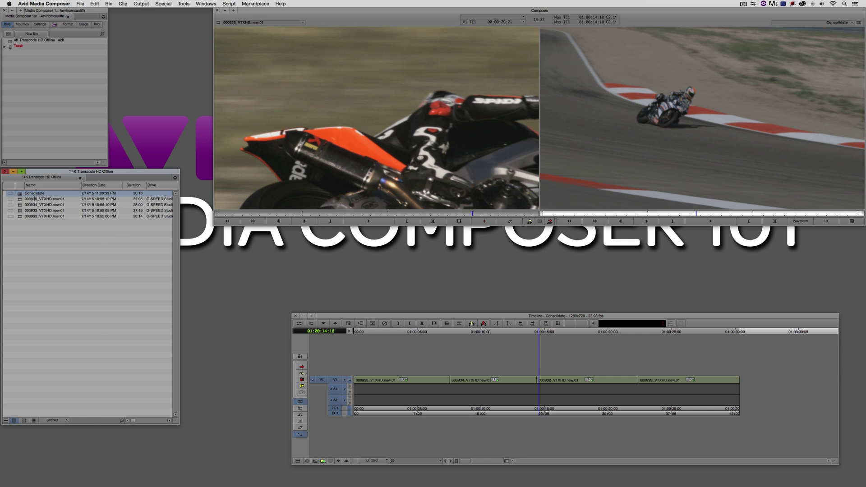
left_click(35, 199)
right_click(35, 199)
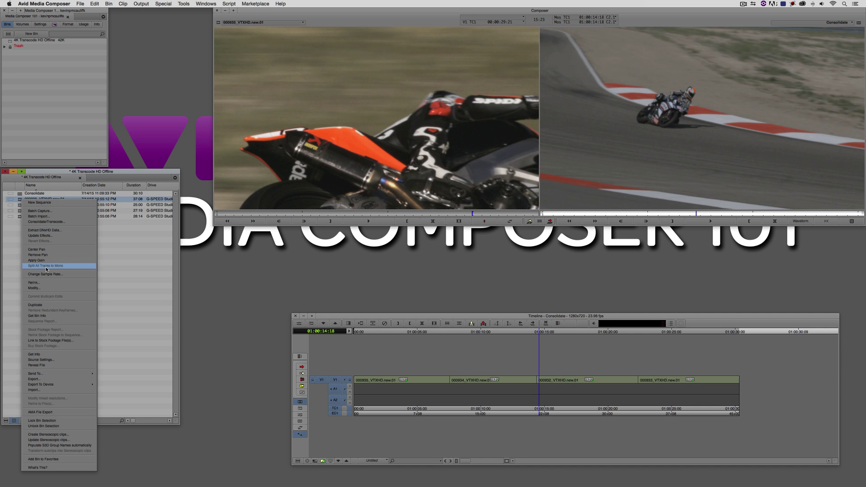
left_click(46, 222)
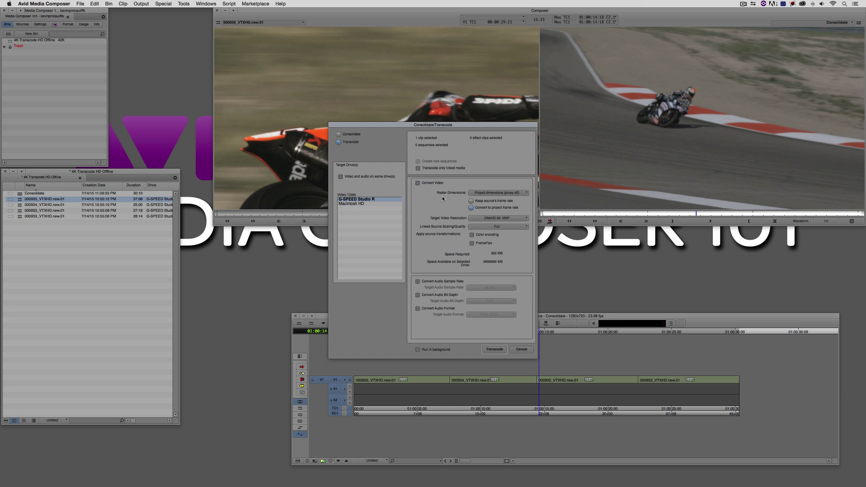
left_click(339, 135)
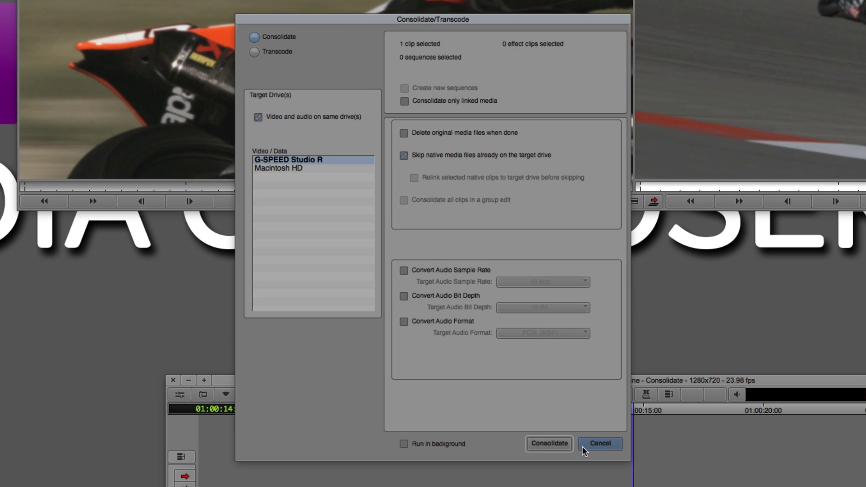
left_click(515, 349)
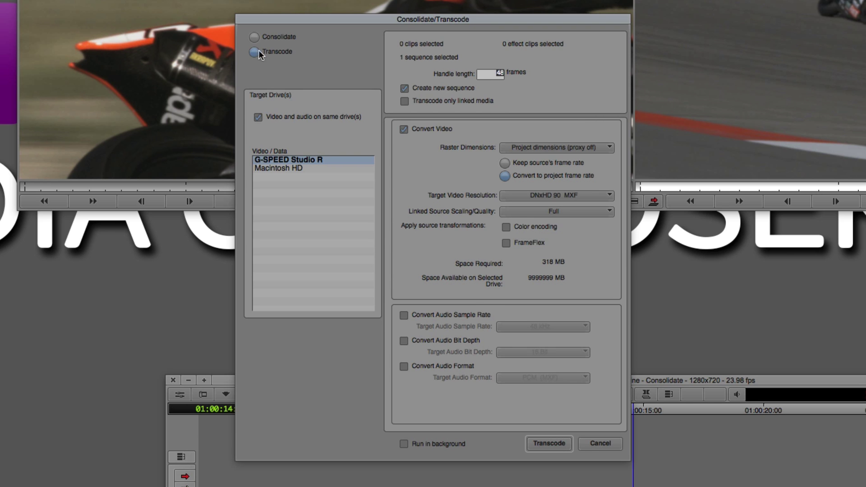
Set Consolidate/Transcode to Consolidate mode and clear the chosen target drive
left_click(255, 37)
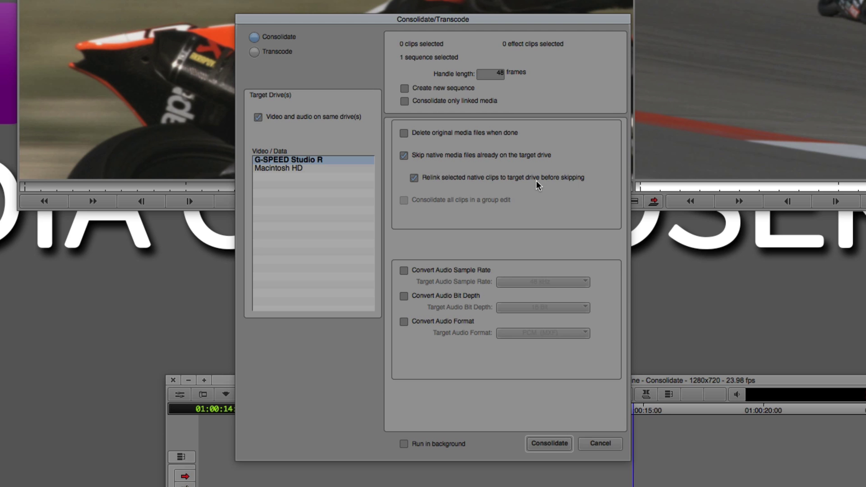
left_click(280, 183)
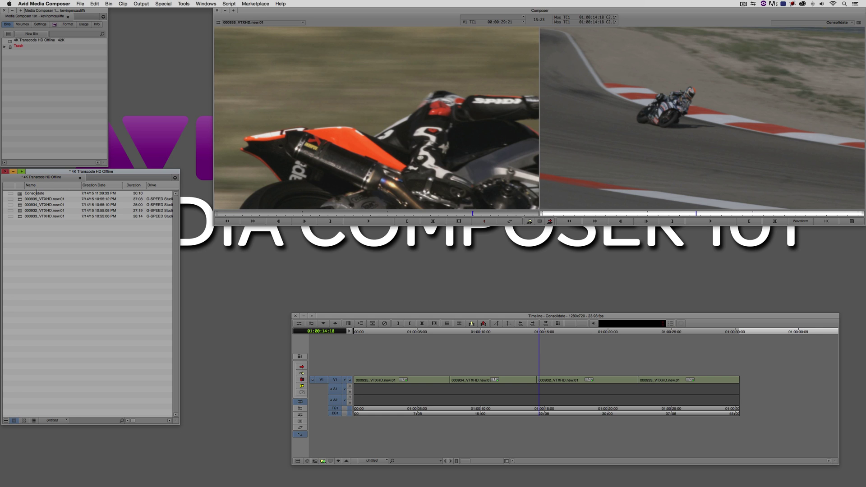
Select the four master clips without the sequence, bring up Consolidate settings, then cancel
key("super+a")
left_click(19, 193, "super")
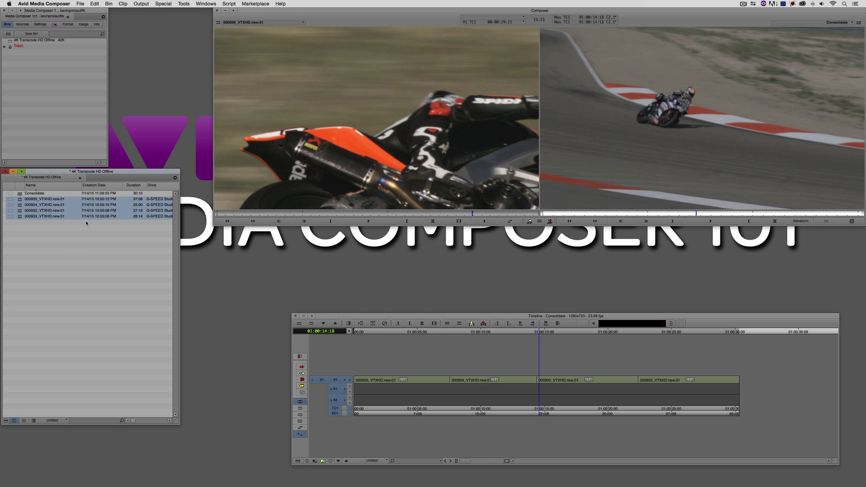
right_click(19, 205)
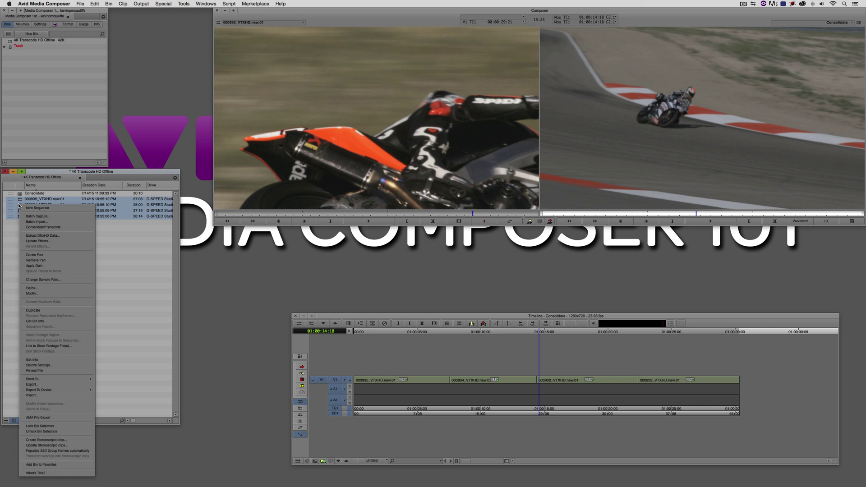
left_click(40, 228)
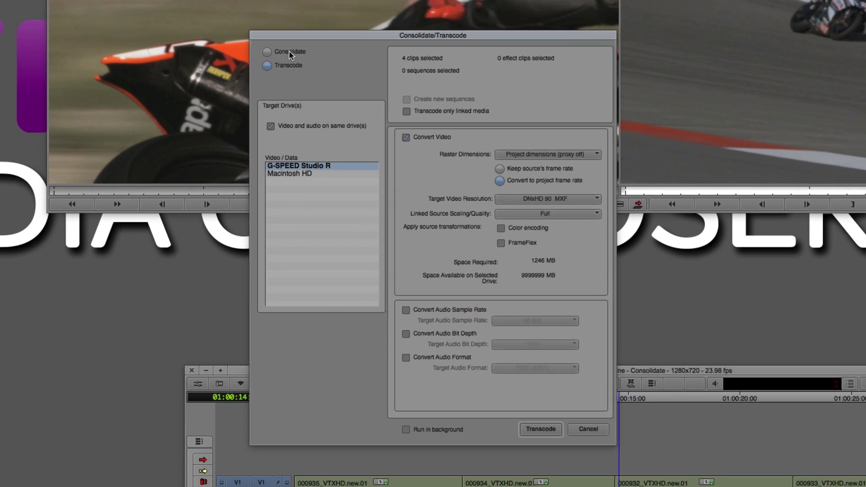
left_click(351, 133)
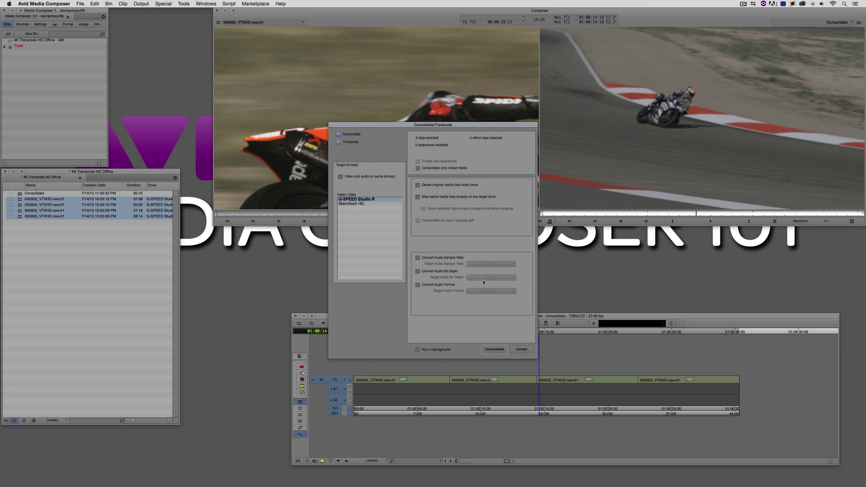
left_click(521, 350)
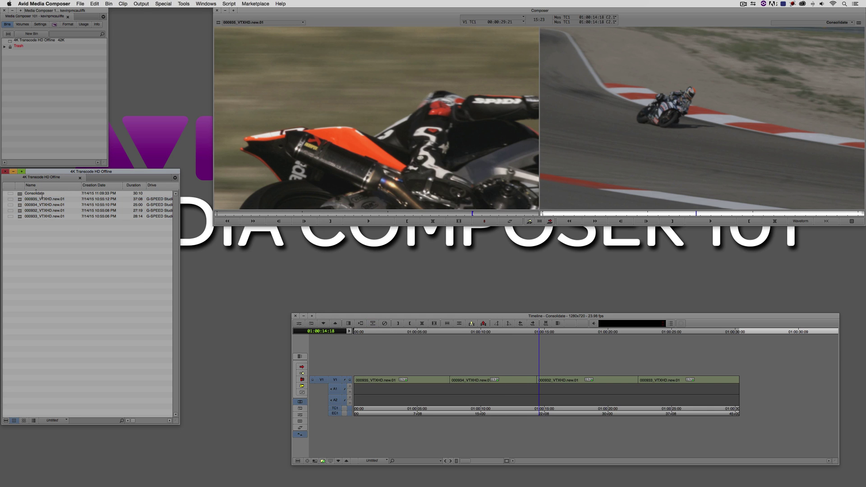
Load 000935_VTXHD.new.01 in the source monitor and cut the first two subclips into the bin
left_click(23, 200)
left_click(351, 134)
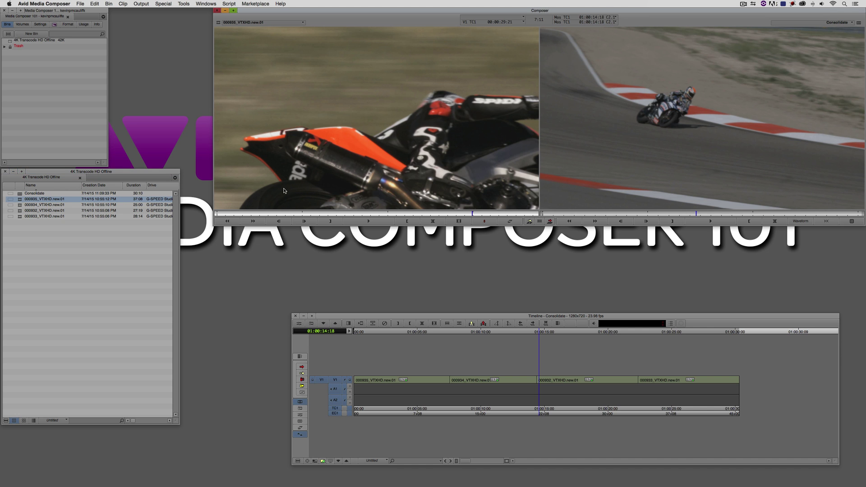
left_click(245, 214)
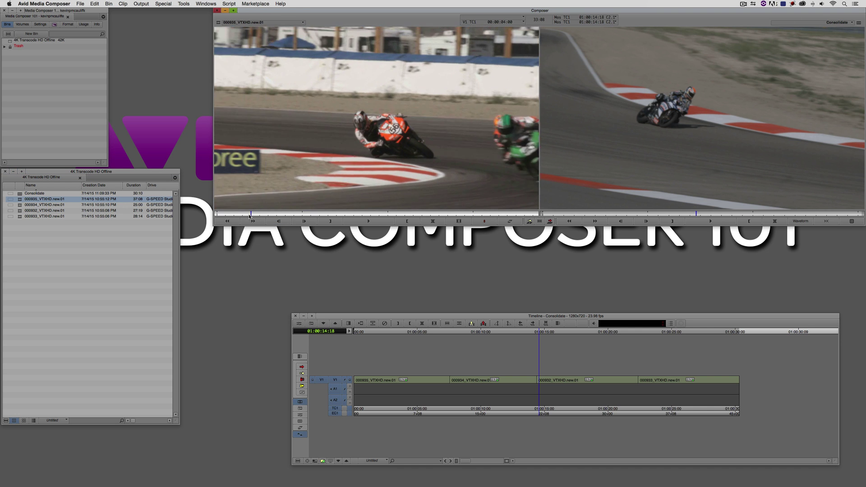
key("i")
left_click_drag(246, 214, 272, 214)
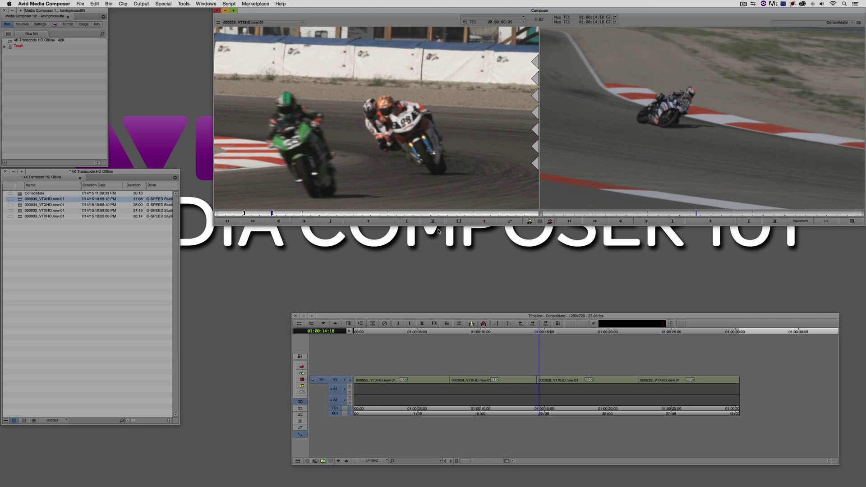
left_click_drag(390, 128, 118, 252)
key("i")
left_click_drag(285, 214, 120, 238)
key("o")
left_click(348, 214)
left_click(335, 179)
Mark and add the third and fourth subclips, the last starting at 29:09
key("i")
left_click_drag(364, 215, 393, 214)
key("o")
left_click(426, 216)
left_click(430, 215)
left_click_drag(410, 152, 85, 251)
left_click(469, 215)
key("i")
left_click_drag(470, 215, 502, 215)
key("o")
left_click_drag(454, 150, 80, 259)
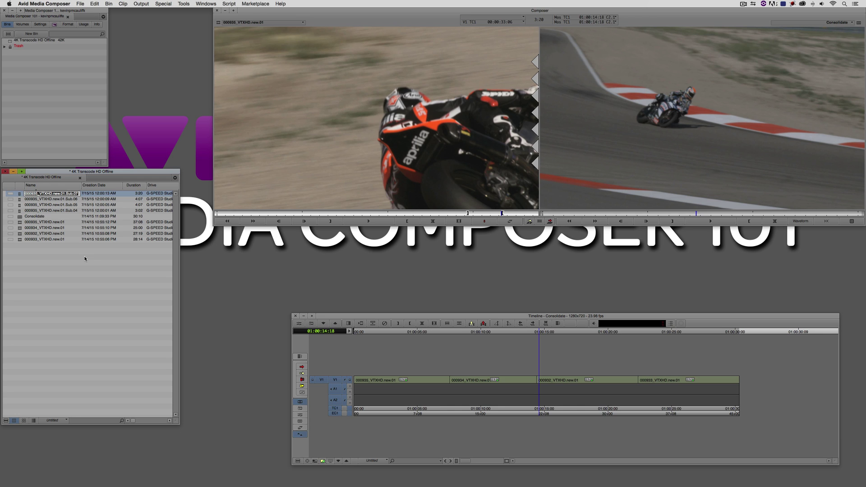
key("Return")
Consolidate the four subclips to G-SPEED Studio R with 48-frame handles, not skipping native media
left_click(21, 195, "shift")
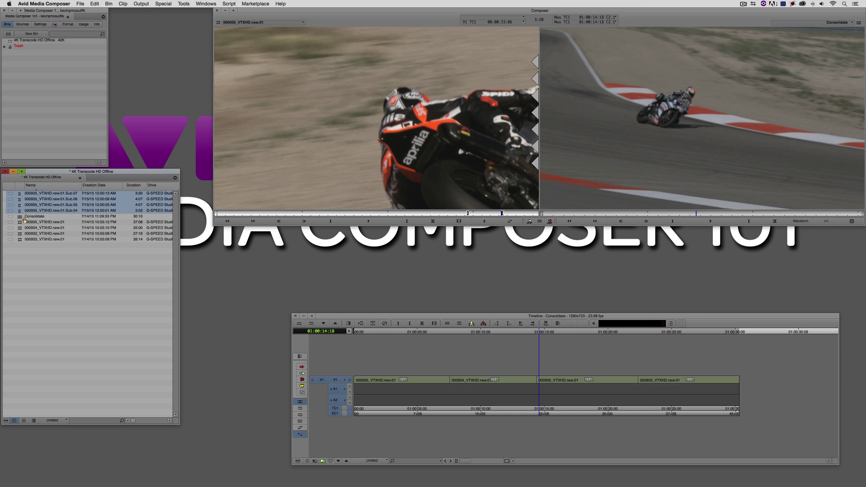
right_click(20, 206)
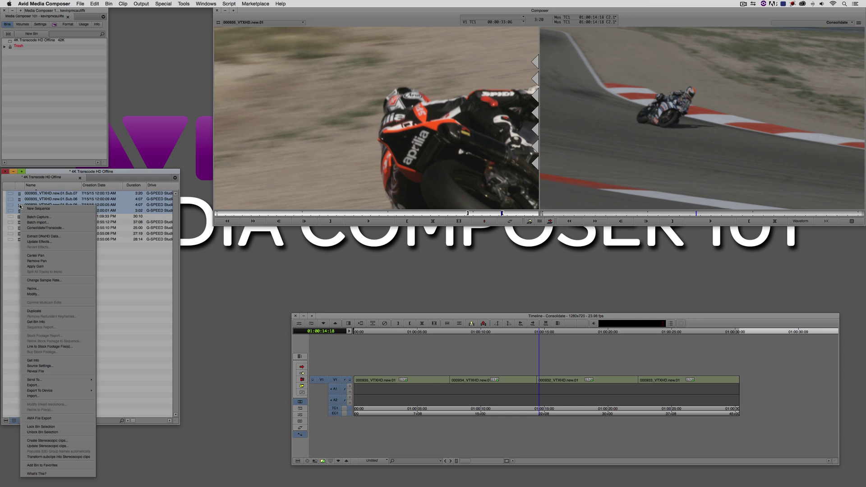
left_click(44, 229)
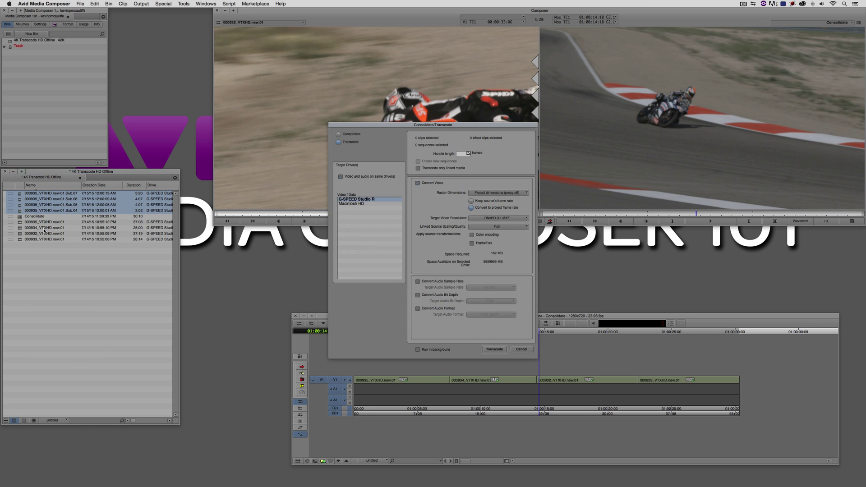
left_click(344, 134)
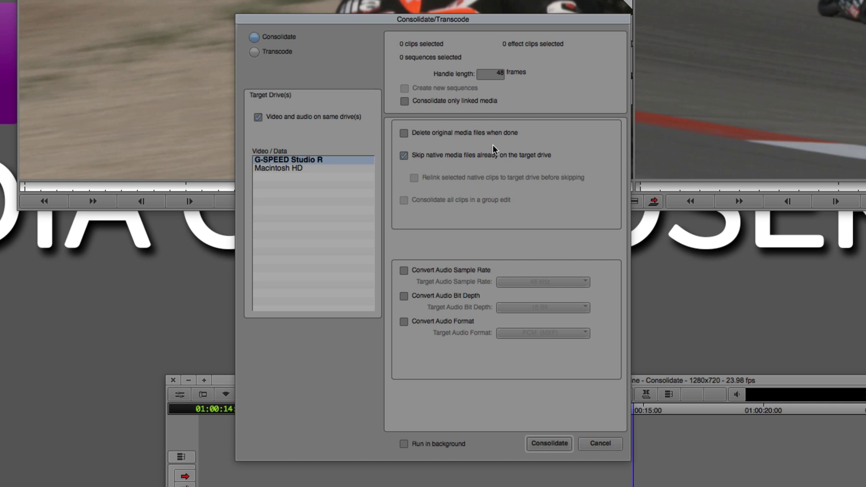
key("Tab")
left_click(511, 155)
left_click(547, 444)
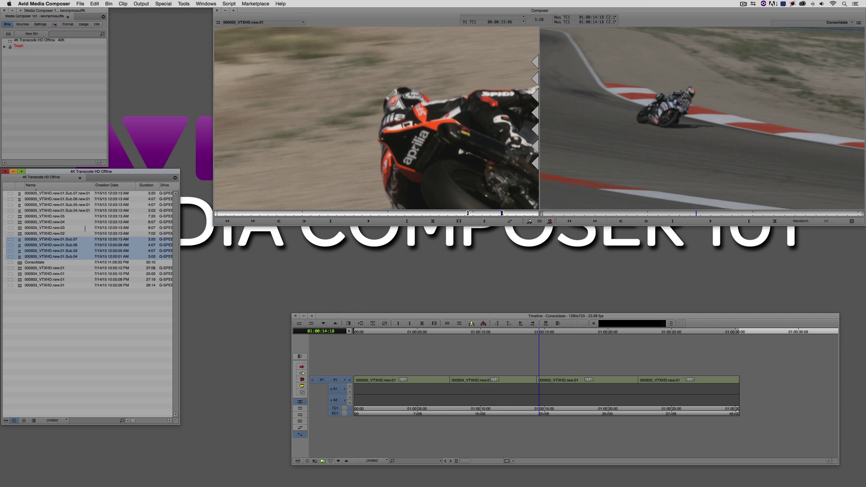
Select all eight subclips in the bin and delete them
right_click(21, 213)
left_click(19, 203)
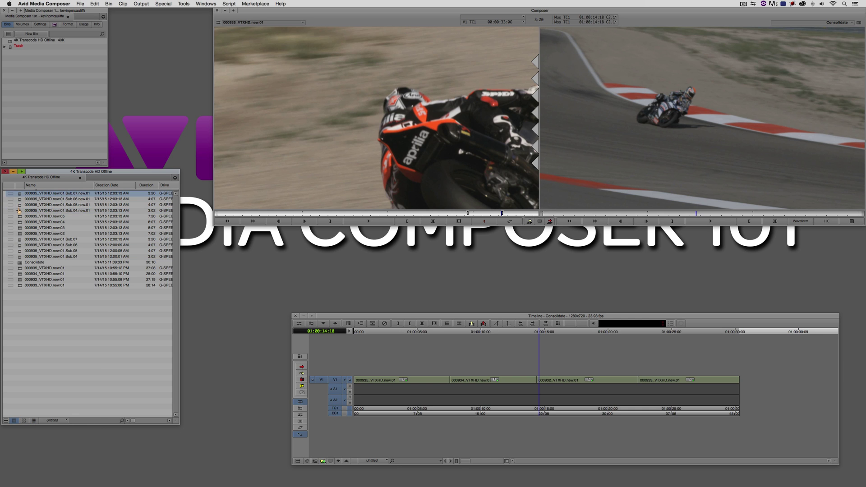
left_click(19, 211, "shift")
left_click(19, 239, "super")
left_click(19, 245, "super")
left_click(19, 251, "super")
left_click(19, 256, "super")
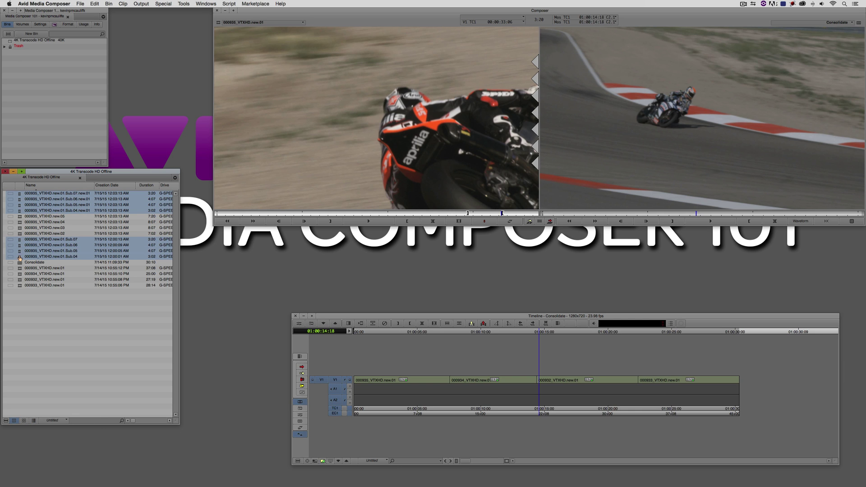
key("Delete")
key("Return")
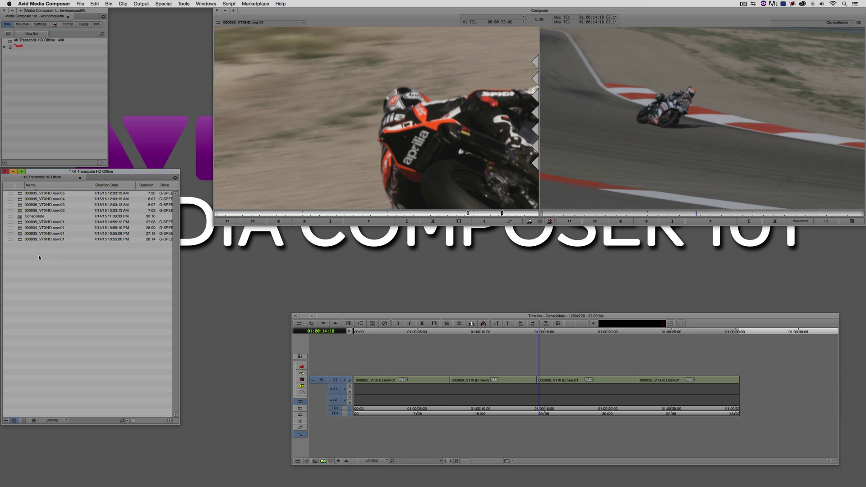
Preview the consolidated clips 000935_VTXHD.new.05 and new.04 in the source monitor
left_click_drag(16, 195, 244, 191)
left_click(368, 221)
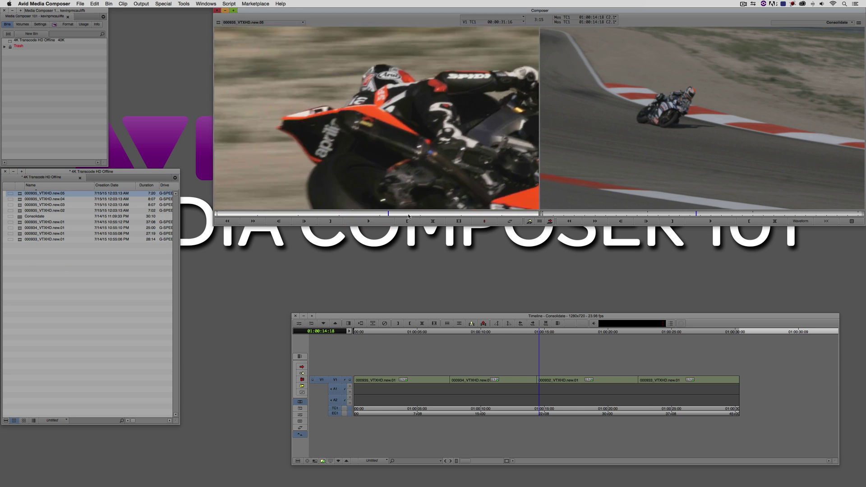
key("Home")
left_click_drag(18, 200, 361, 118)
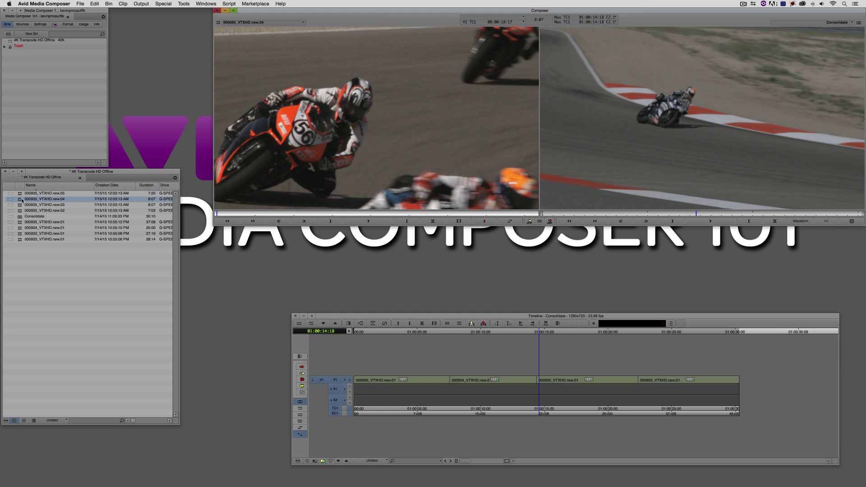
left_click_drag(406, 213, 216, 215)
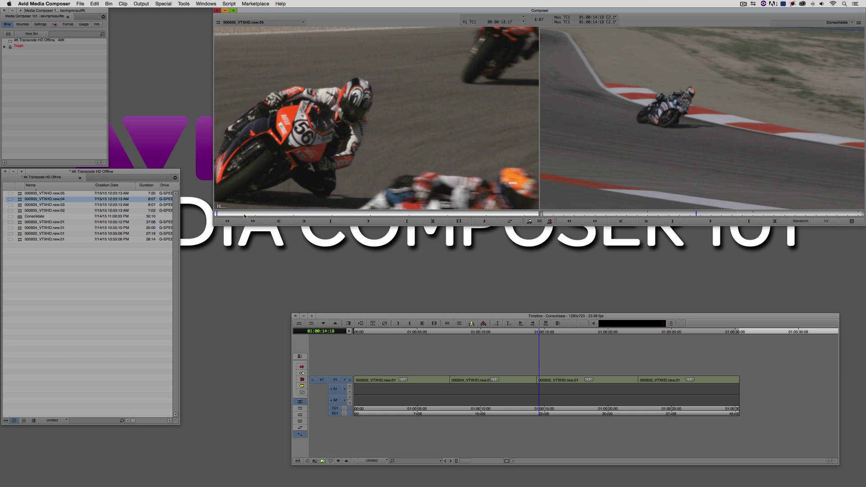